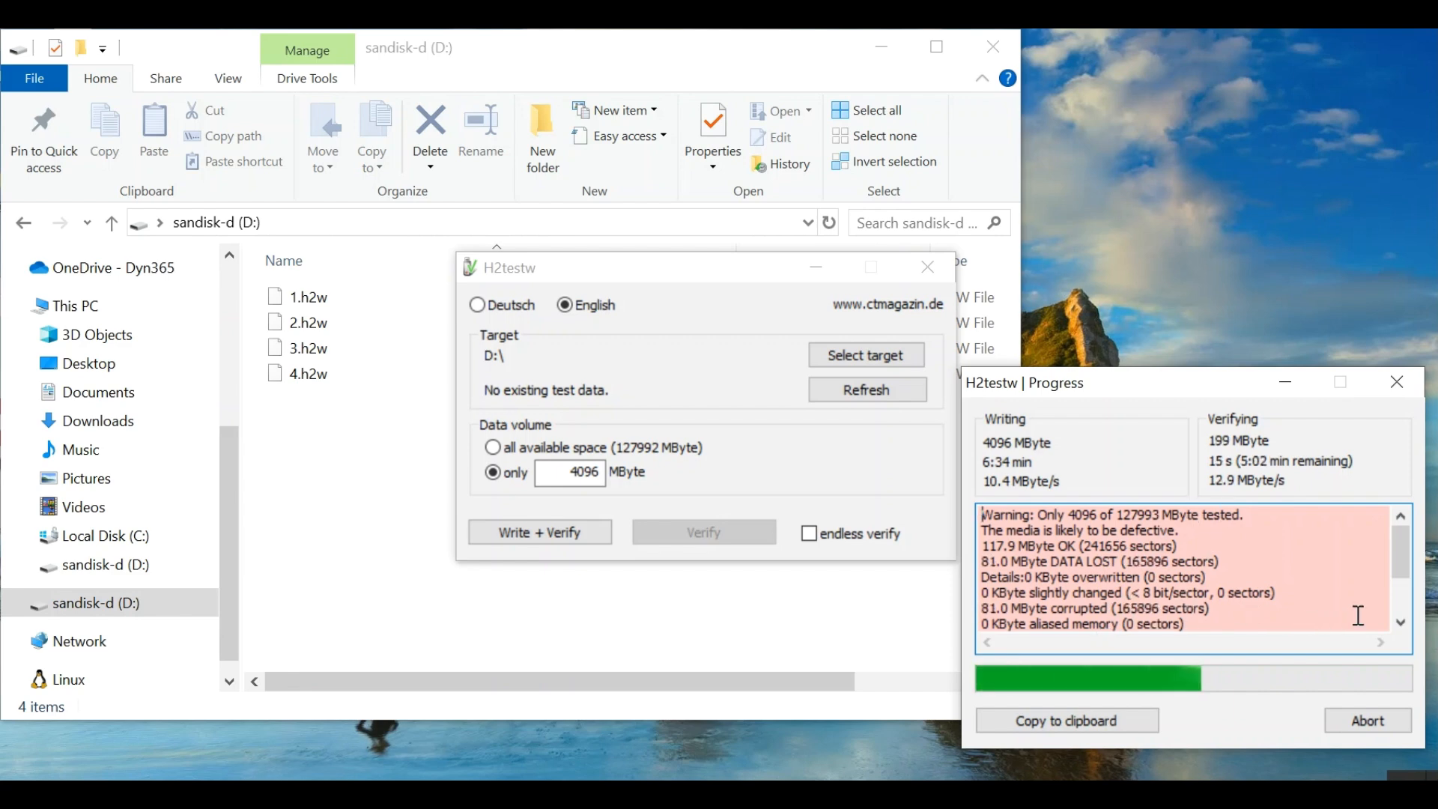
# Examine the H2testw error report for the 4096 MByte test of drive D.
pyautogui.click(1399, 609)
pyautogui.click(1399, 609)
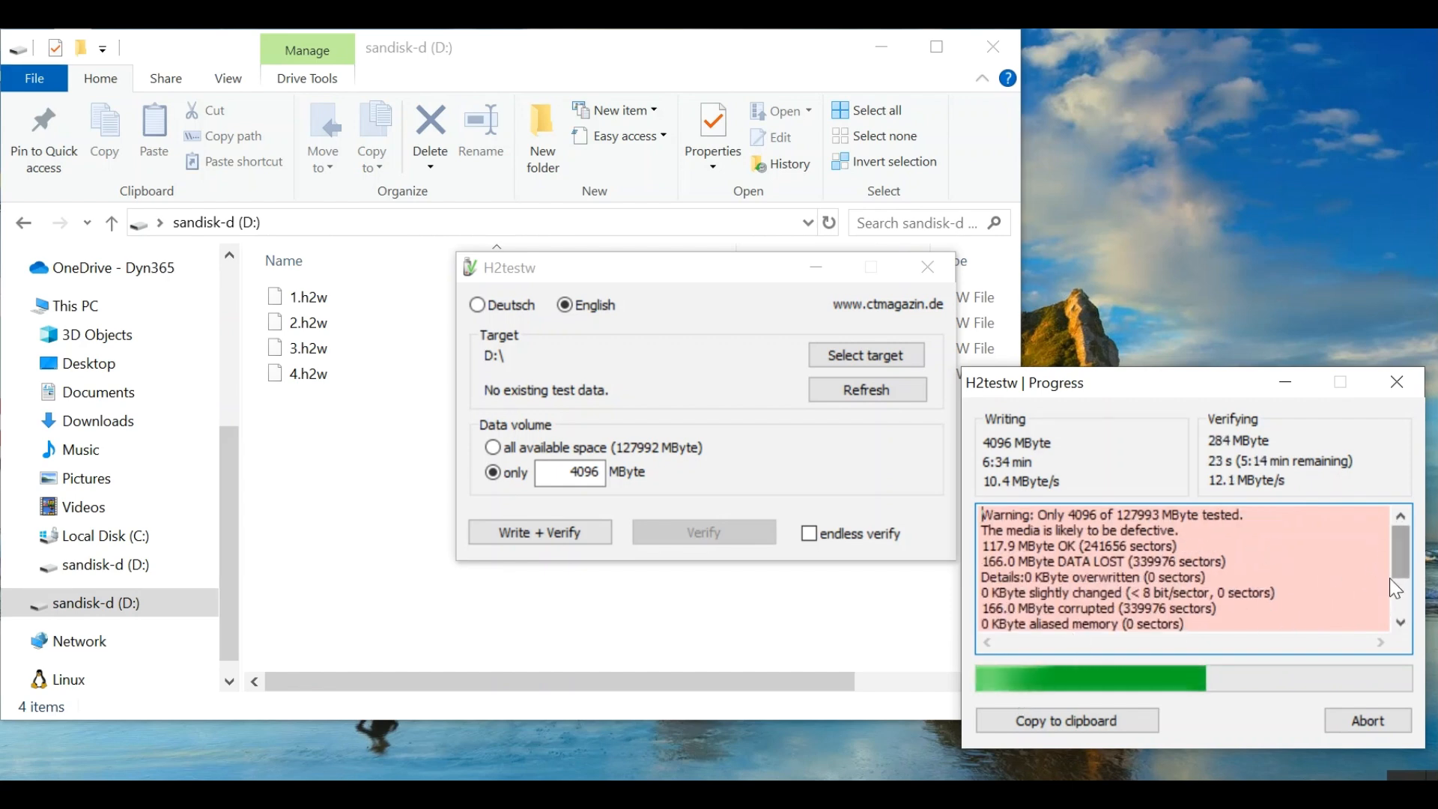
pyautogui.moveTo(1398, 560); pyautogui.dragTo(1391, 535)
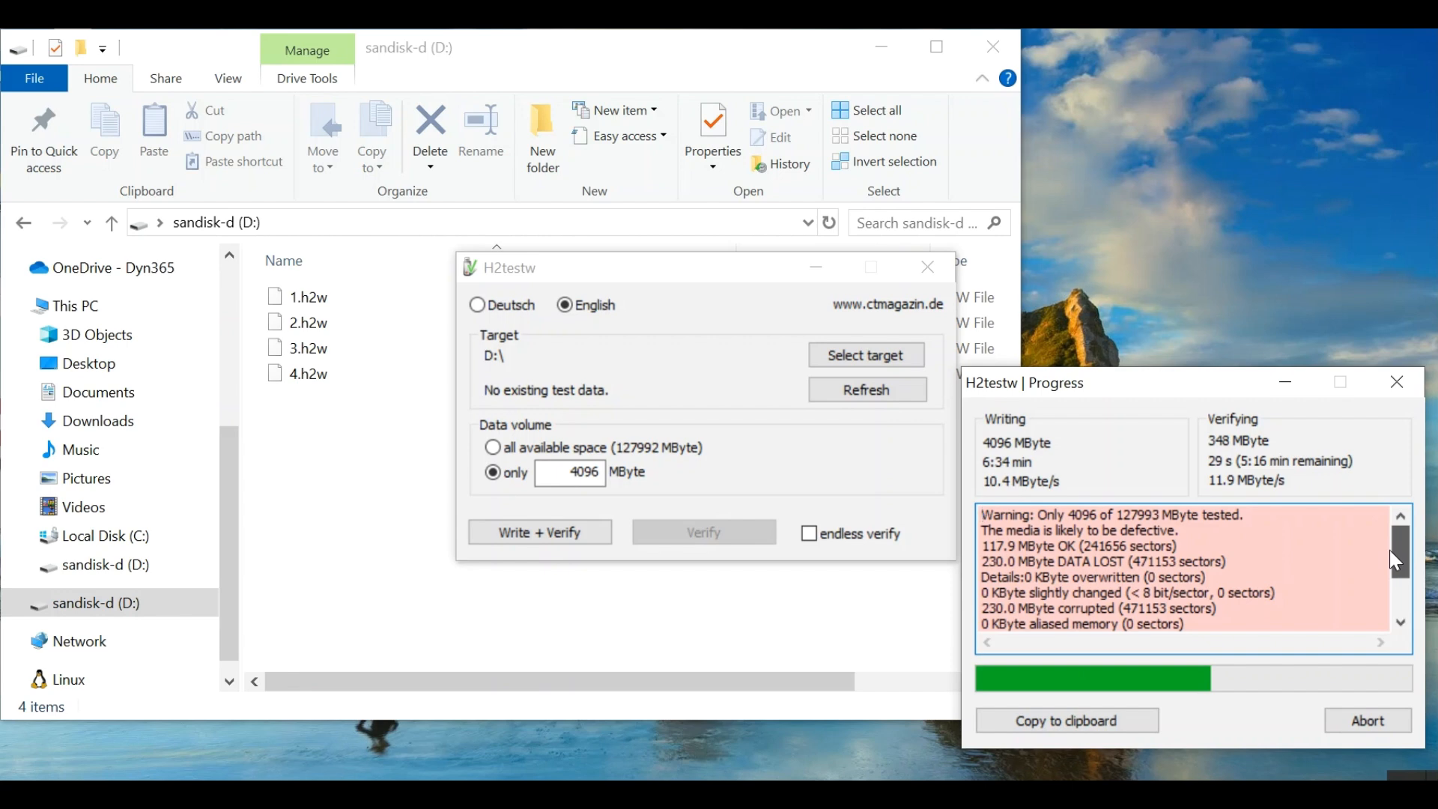
pyautogui.moveTo(1389, 551)
pyautogui.mouseDown()
pyautogui.moveTo(1385, 577)
pyautogui.moveTo(1382, 543)
pyautogui.mouseUp()
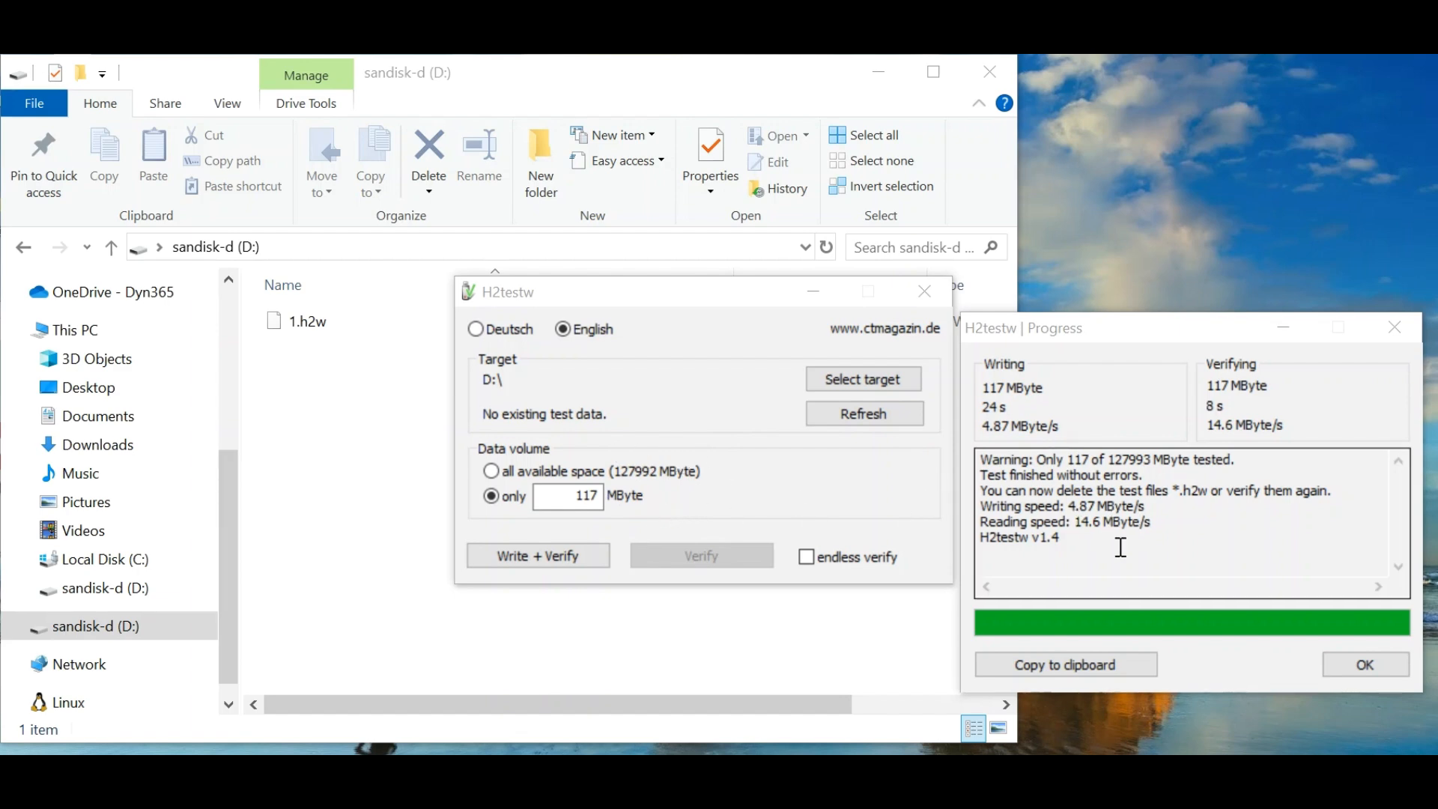
# Highlight the full report text of the 117 MByte H2testw test.
pyautogui.moveTo(1107, 541); pyautogui.dragTo(985, 460)
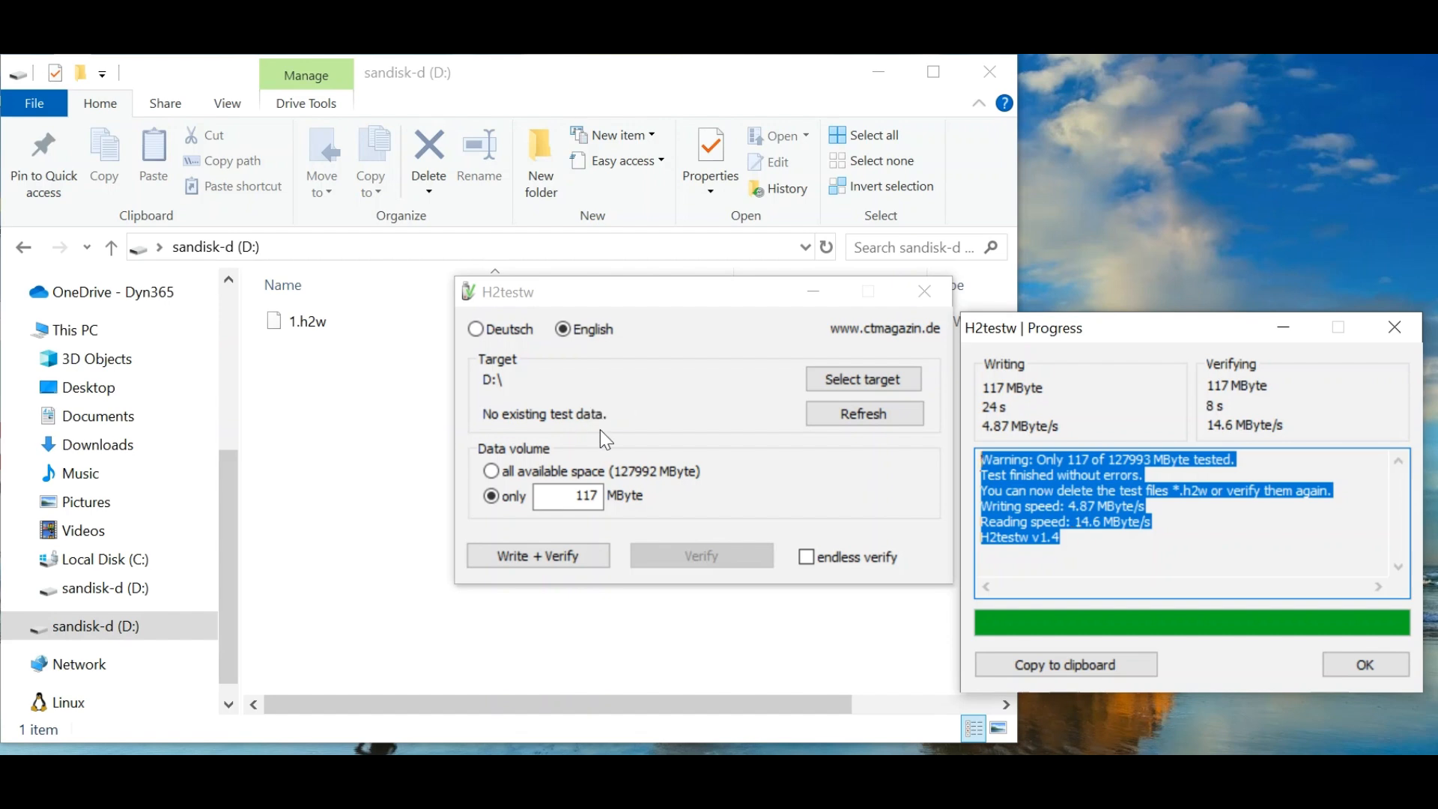
pyautogui.click(1139, 527)
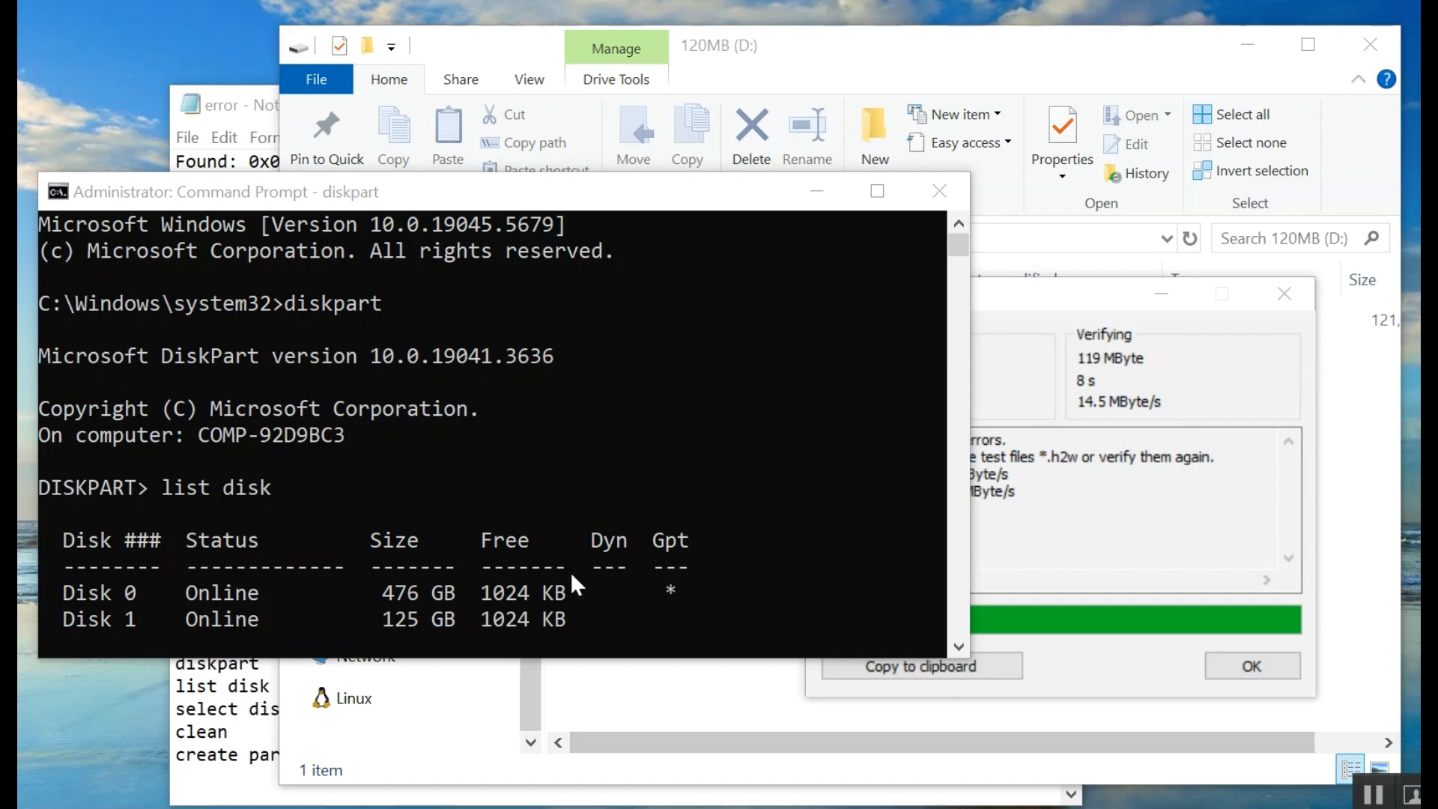
# Review the saved H2testw reports and DiskPart commands in the error Notepad file, and minimize its window.
pyautogui.click(222, 709)
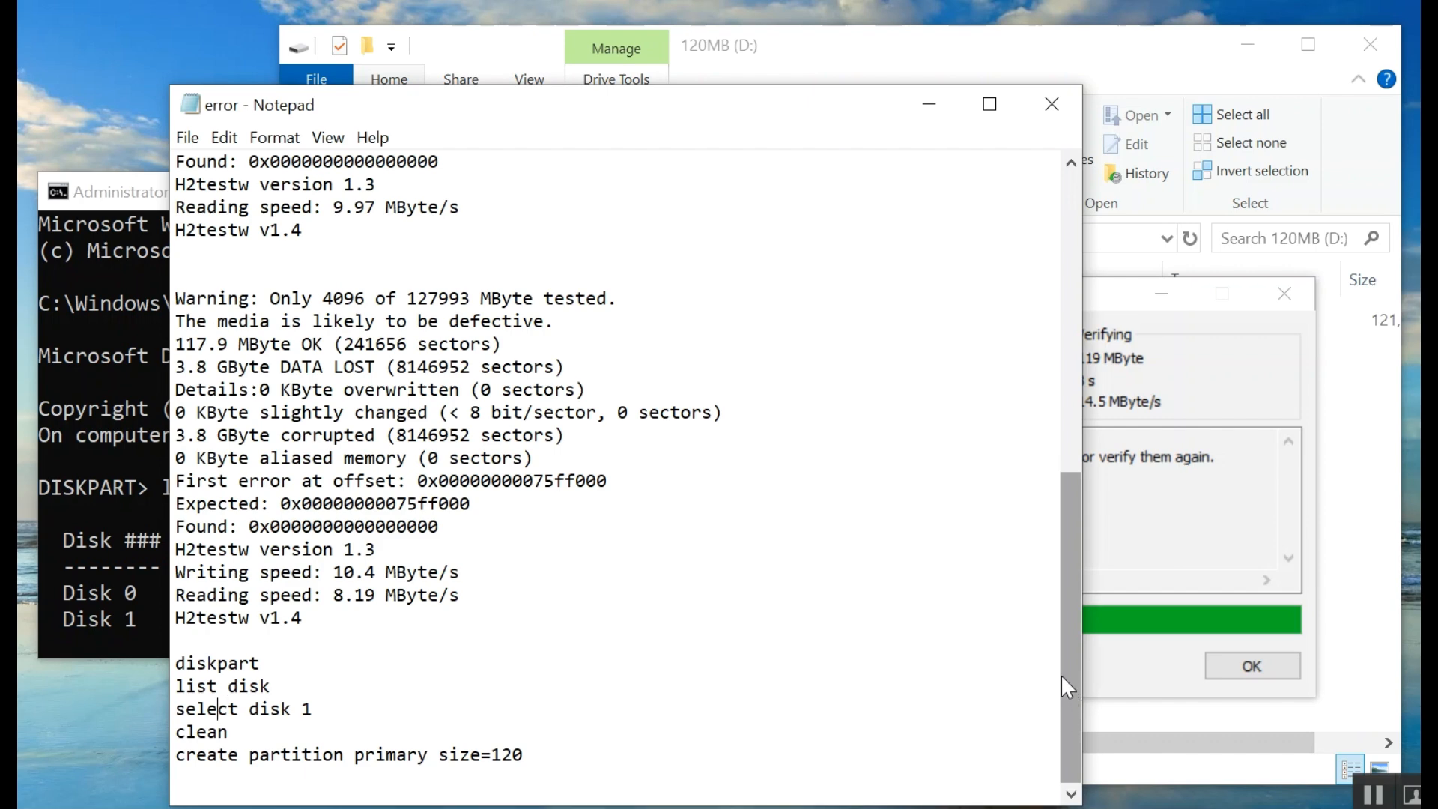
pyautogui.moveTo(1060, 674); pyautogui.dragTo(1005, 539)
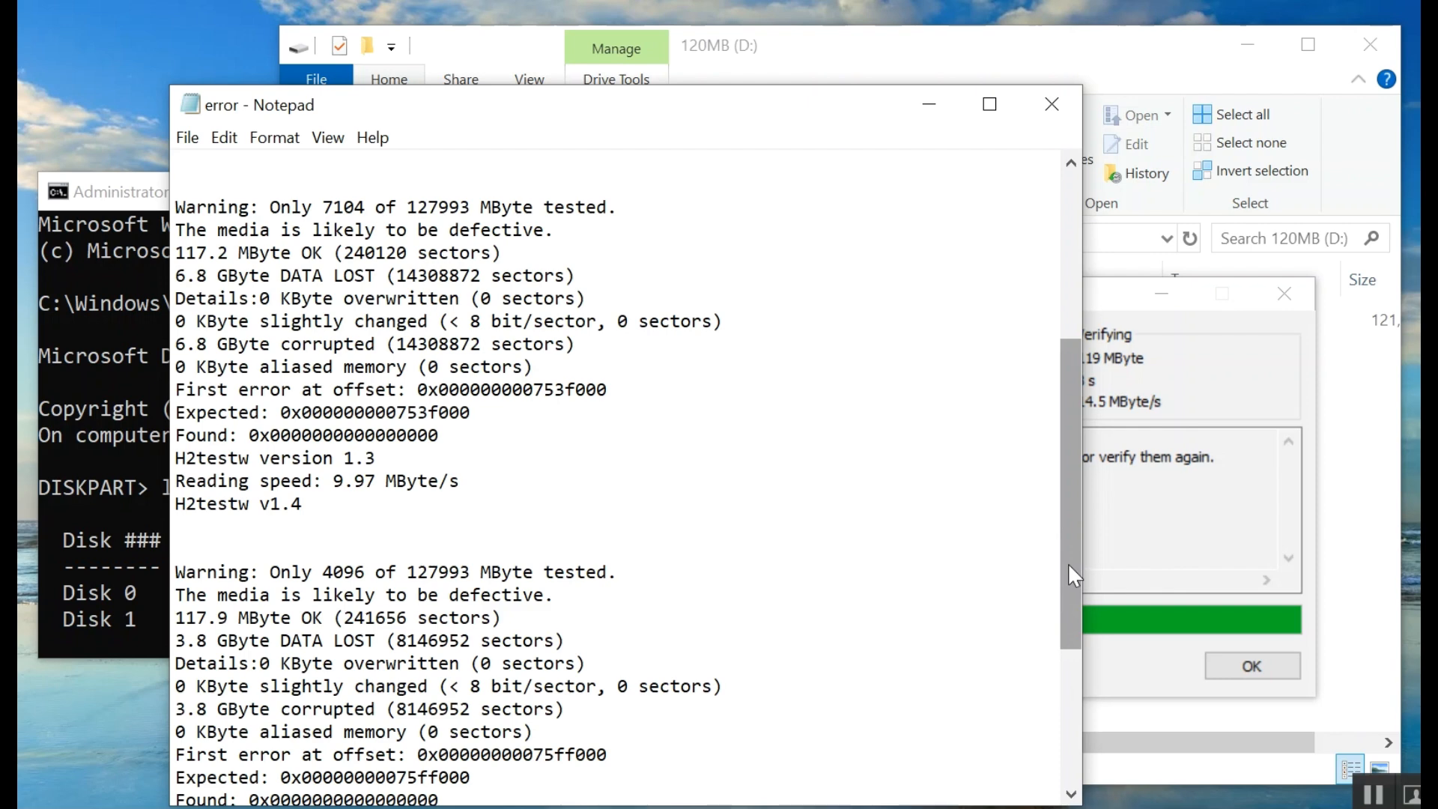
pyautogui.moveTo(1068, 563); pyautogui.dragTo(1061, 667)
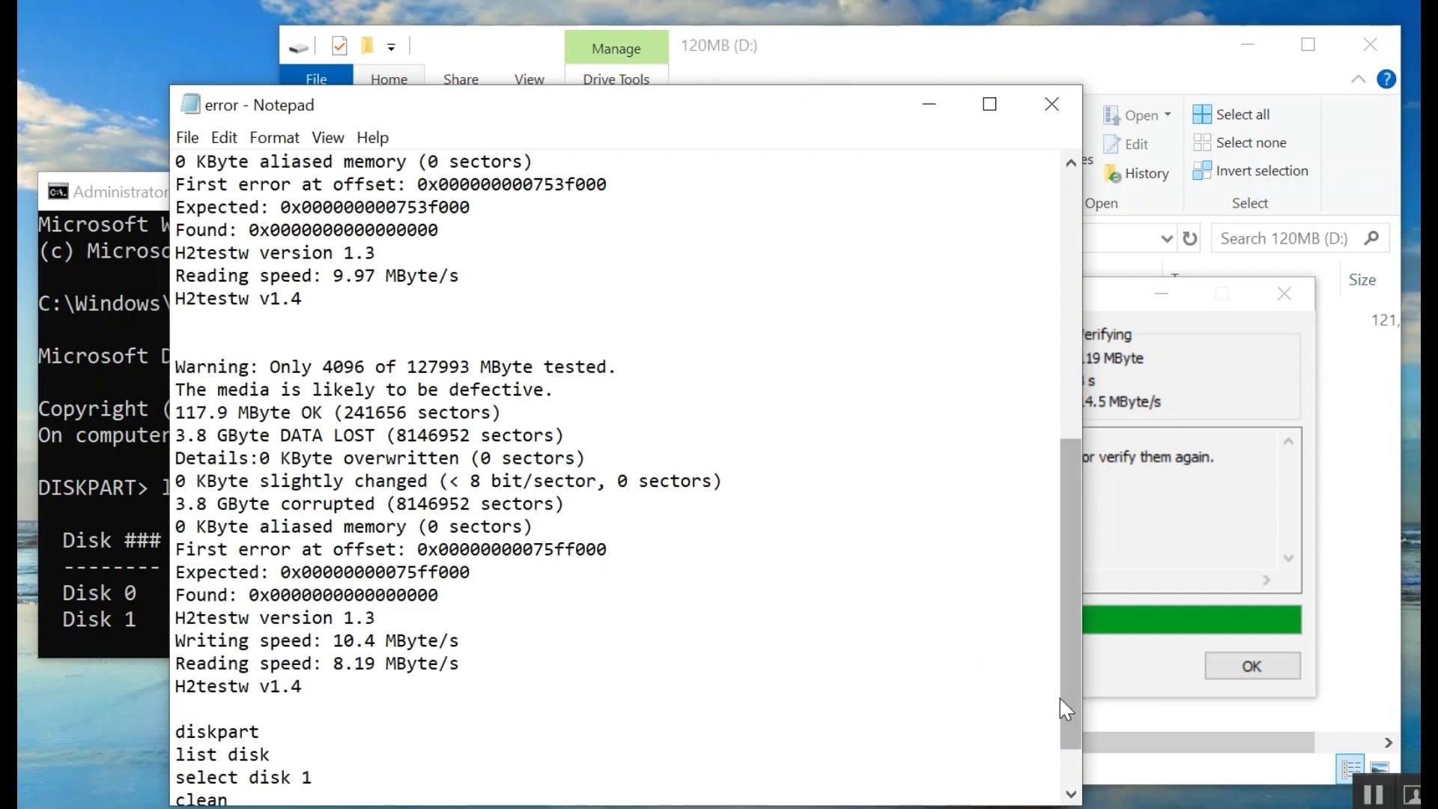
pyautogui.moveTo(1062, 695); pyautogui.dragTo(1064, 587)
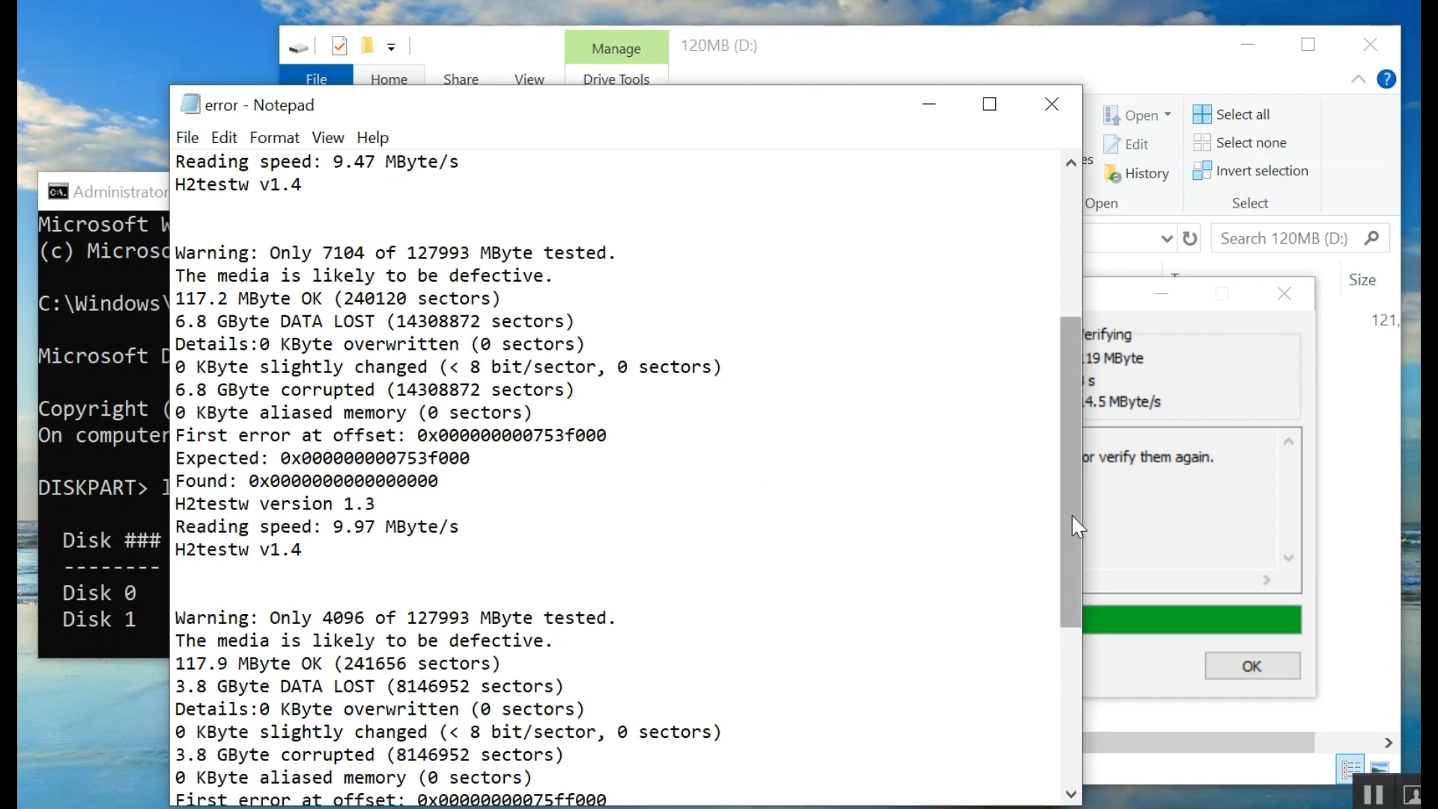
pyautogui.moveTo(1069, 526); pyautogui.dragTo(1066, 547)
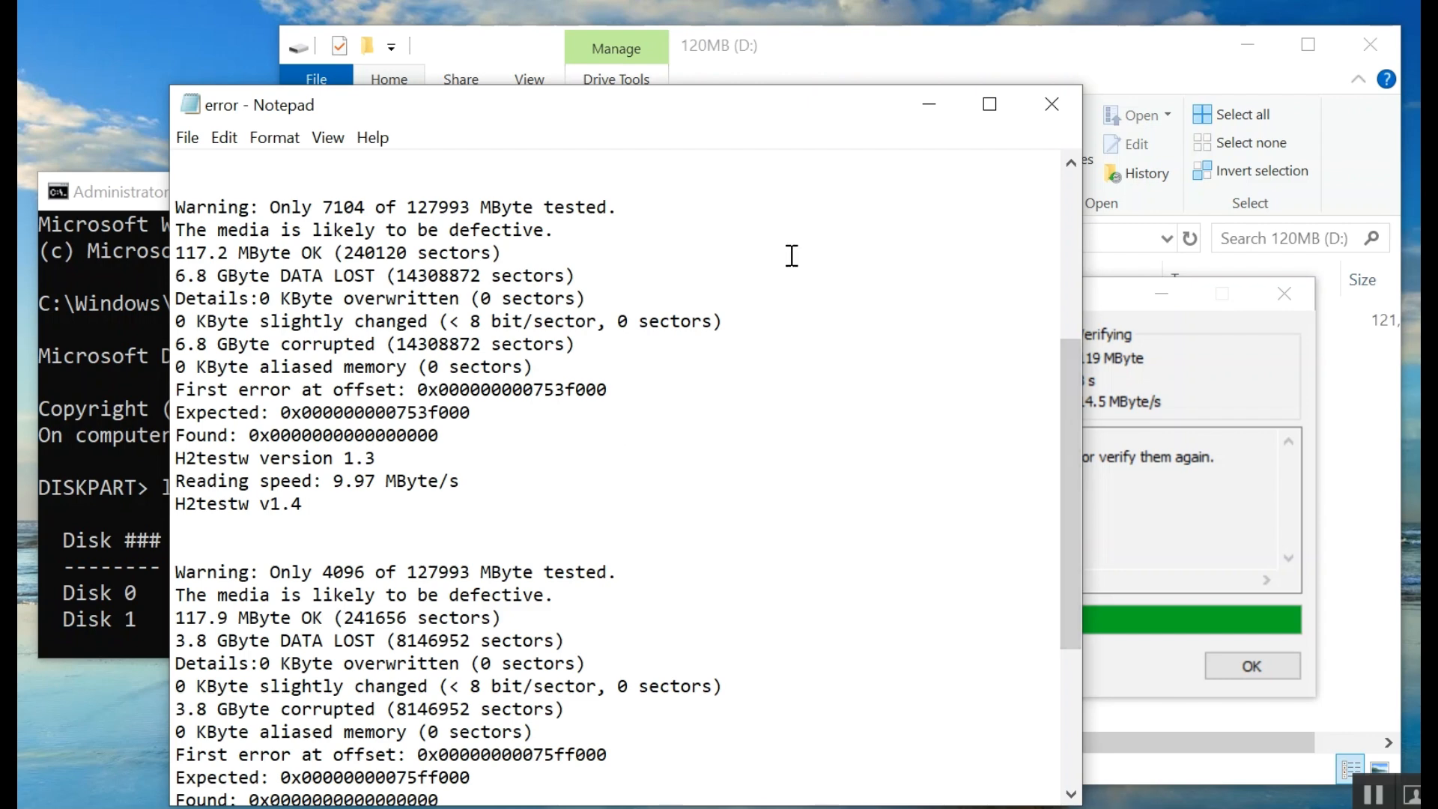
pyautogui.click(923, 111)
# Inspect the first DiskPart disk list in the Command Prompt and highlight the size of Disk 1.
pyautogui.click(340, 460)
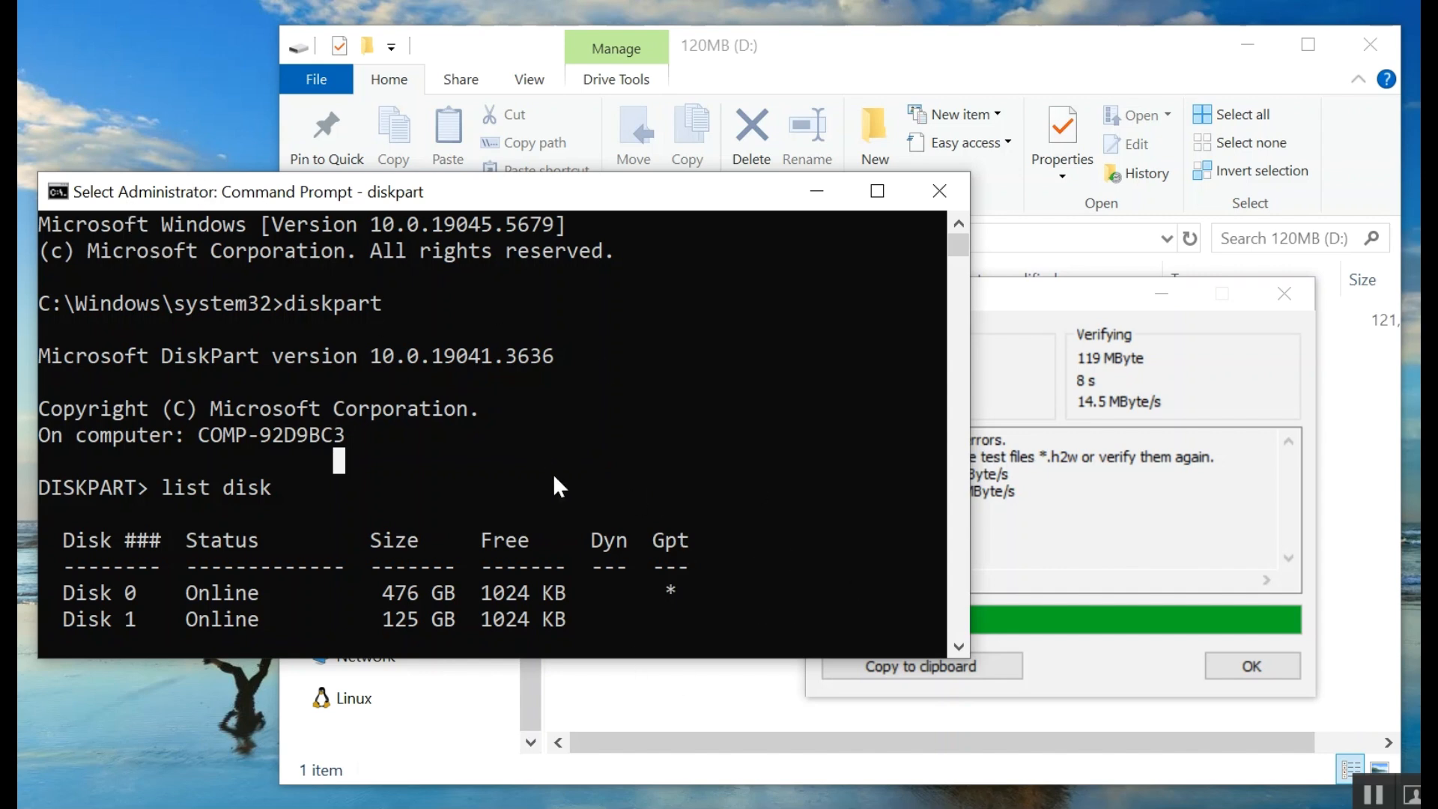
pyautogui.write('1')
pyautogui.press('Return')
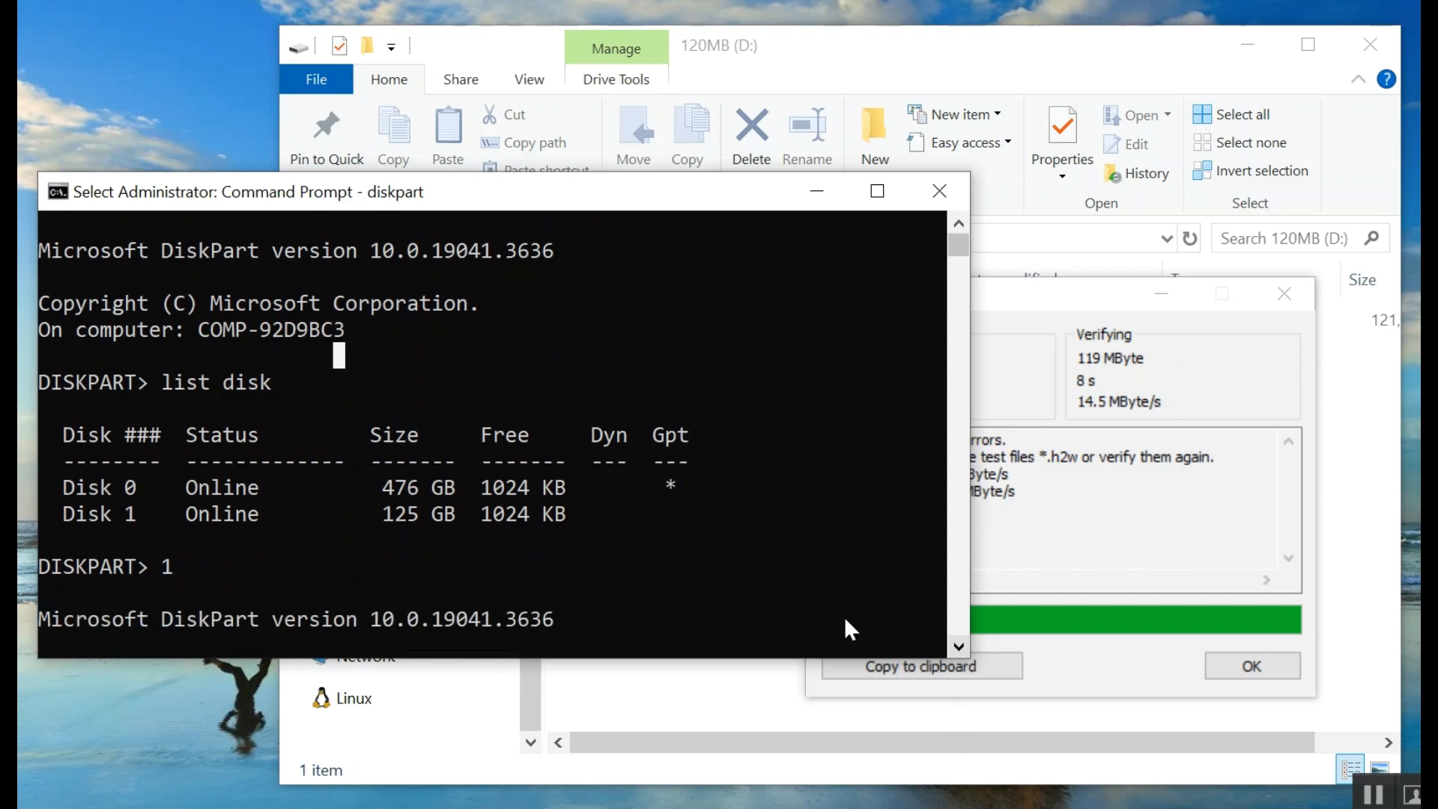
pyautogui.click(243, 433)
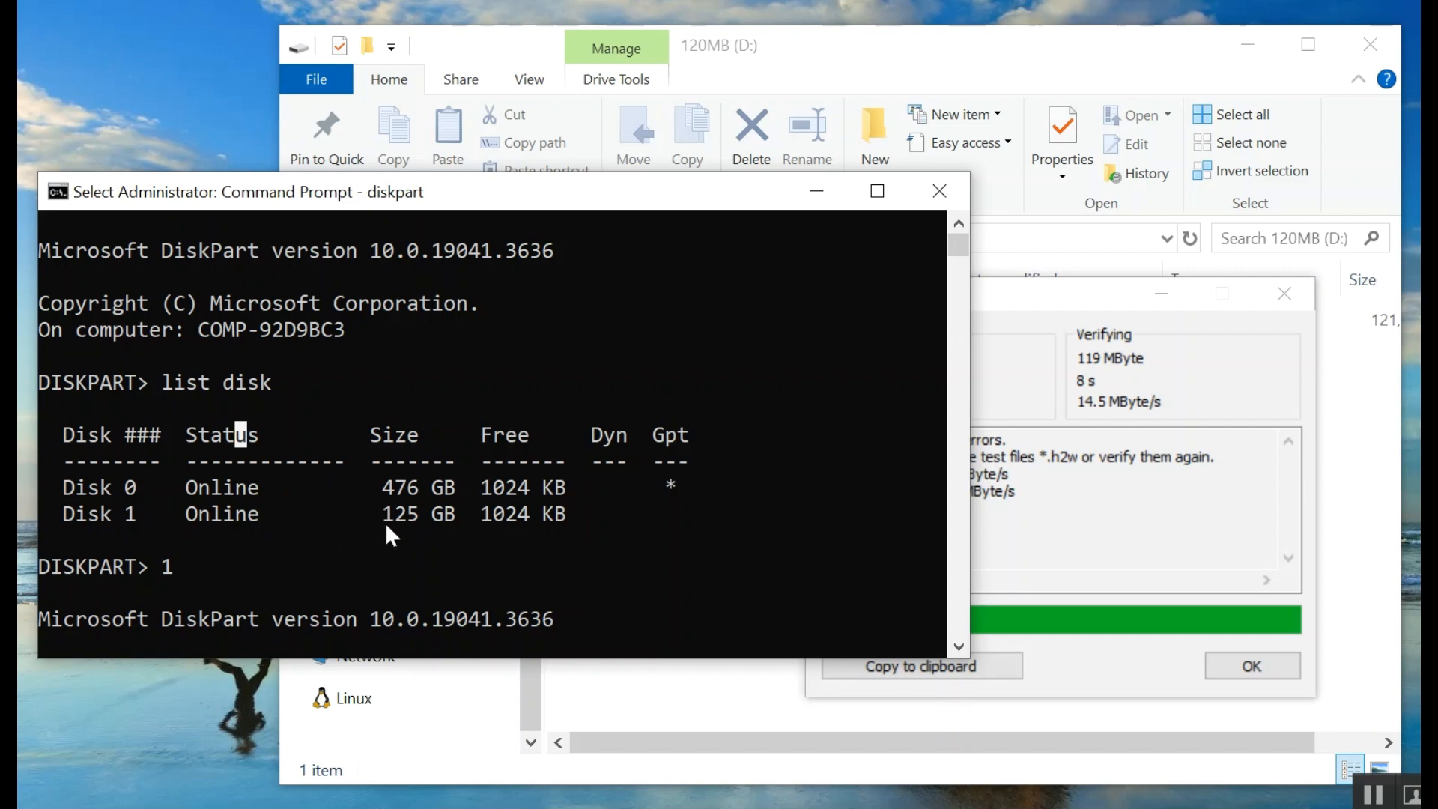
pyautogui.moveTo(385, 523); pyautogui.dragTo(480, 539)
# Read through the DiskPart command help output down to the second disk list.
pyautogui.click(957, 646)
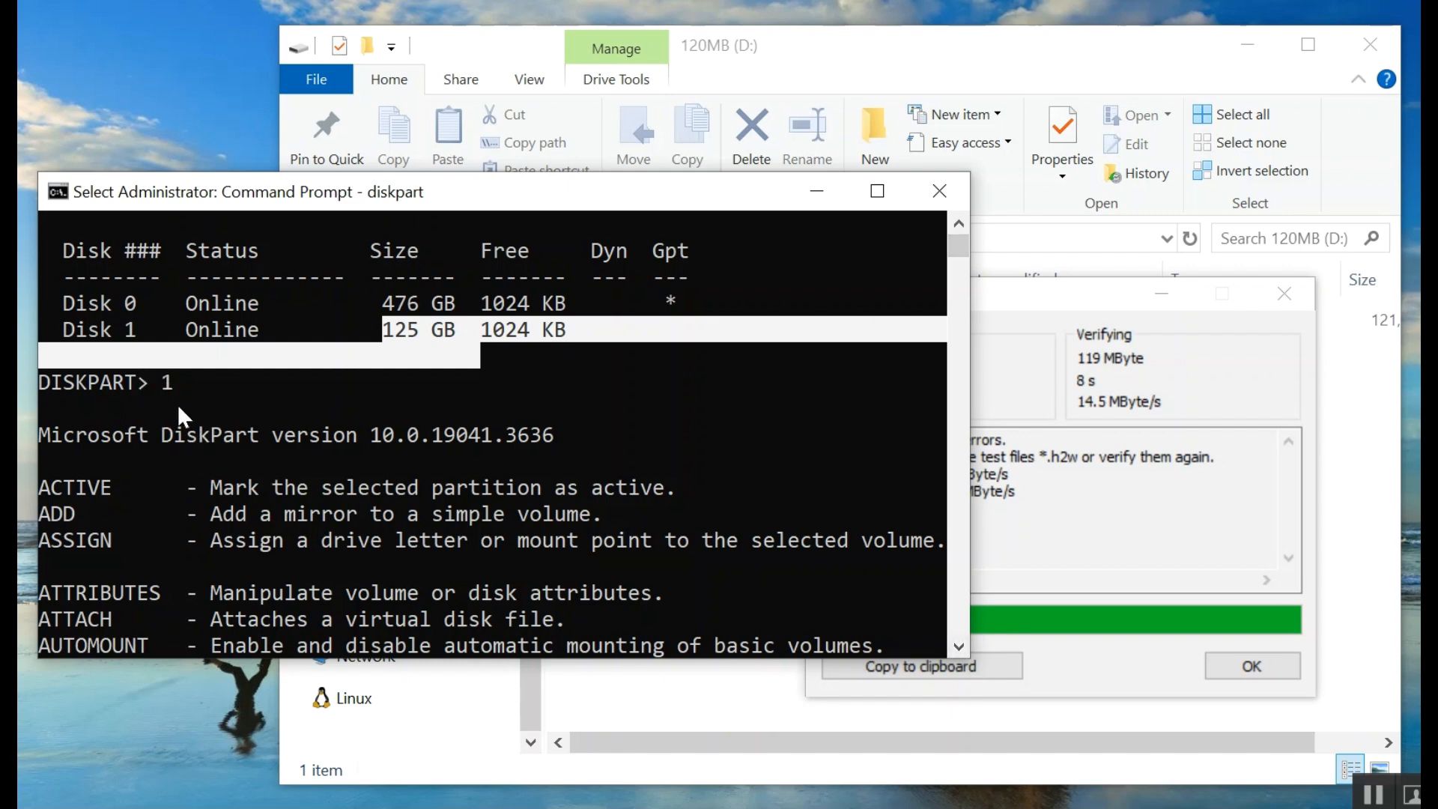
pyautogui.click(959, 647)
pyautogui.click(960, 650)
pyautogui.click(959, 649)
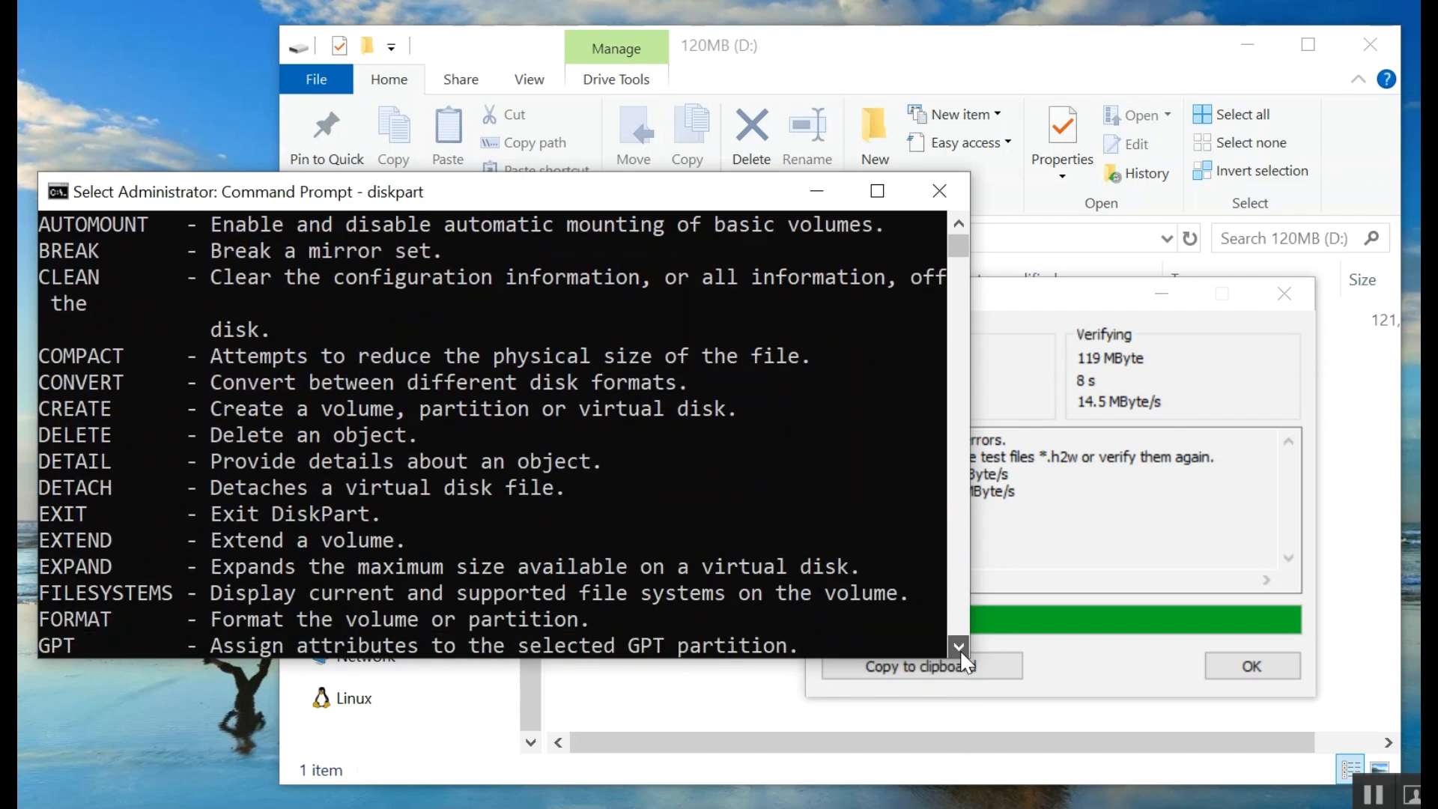
pyautogui.click(960, 650)
pyautogui.click(960, 650)
pyautogui.click(959, 650)
pyautogui.click(959, 650)
pyautogui.click(959, 649)
pyautogui.click(959, 649)
pyautogui.click(959, 649)
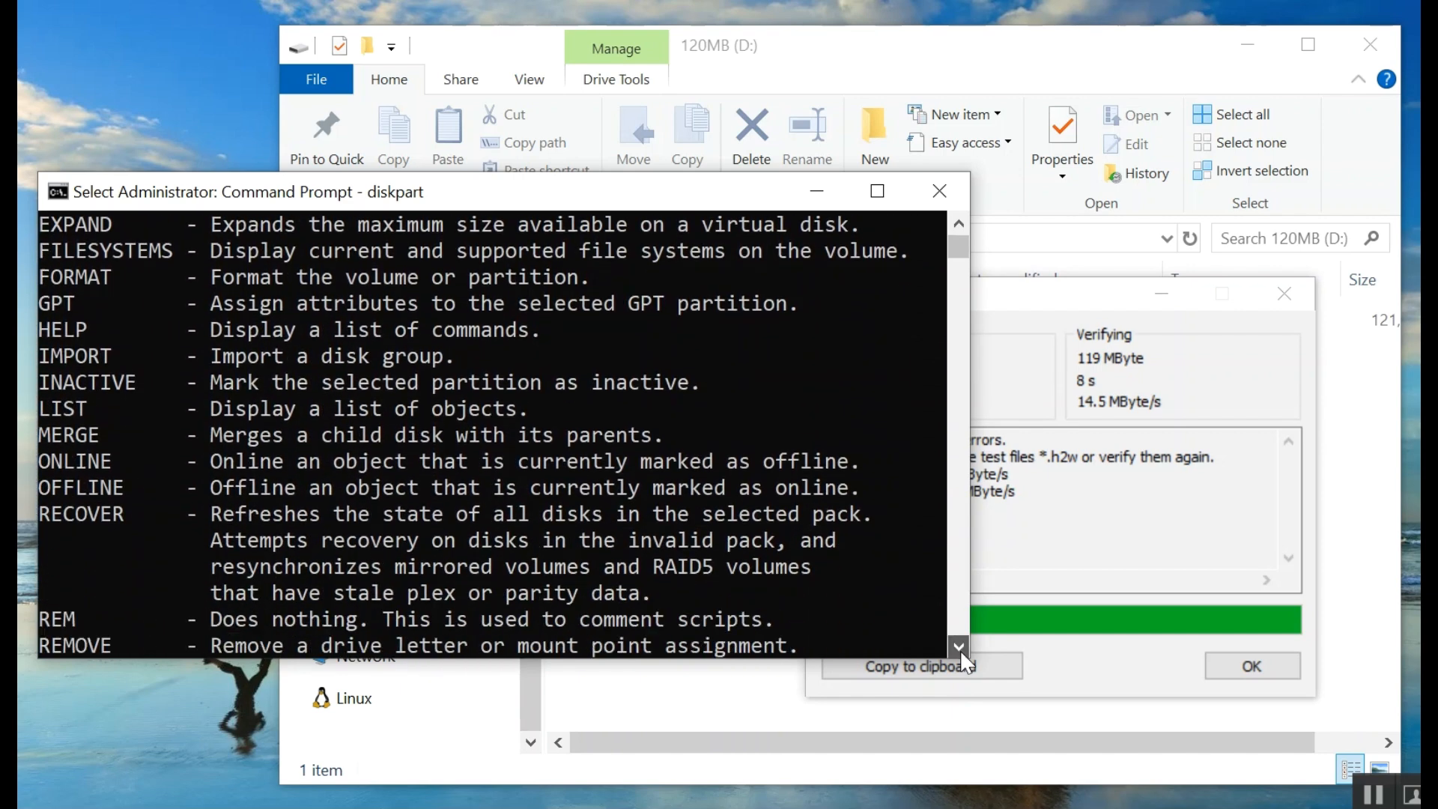
pyautogui.click(960, 650)
pyautogui.click(959, 649)
pyautogui.click(960, 649)
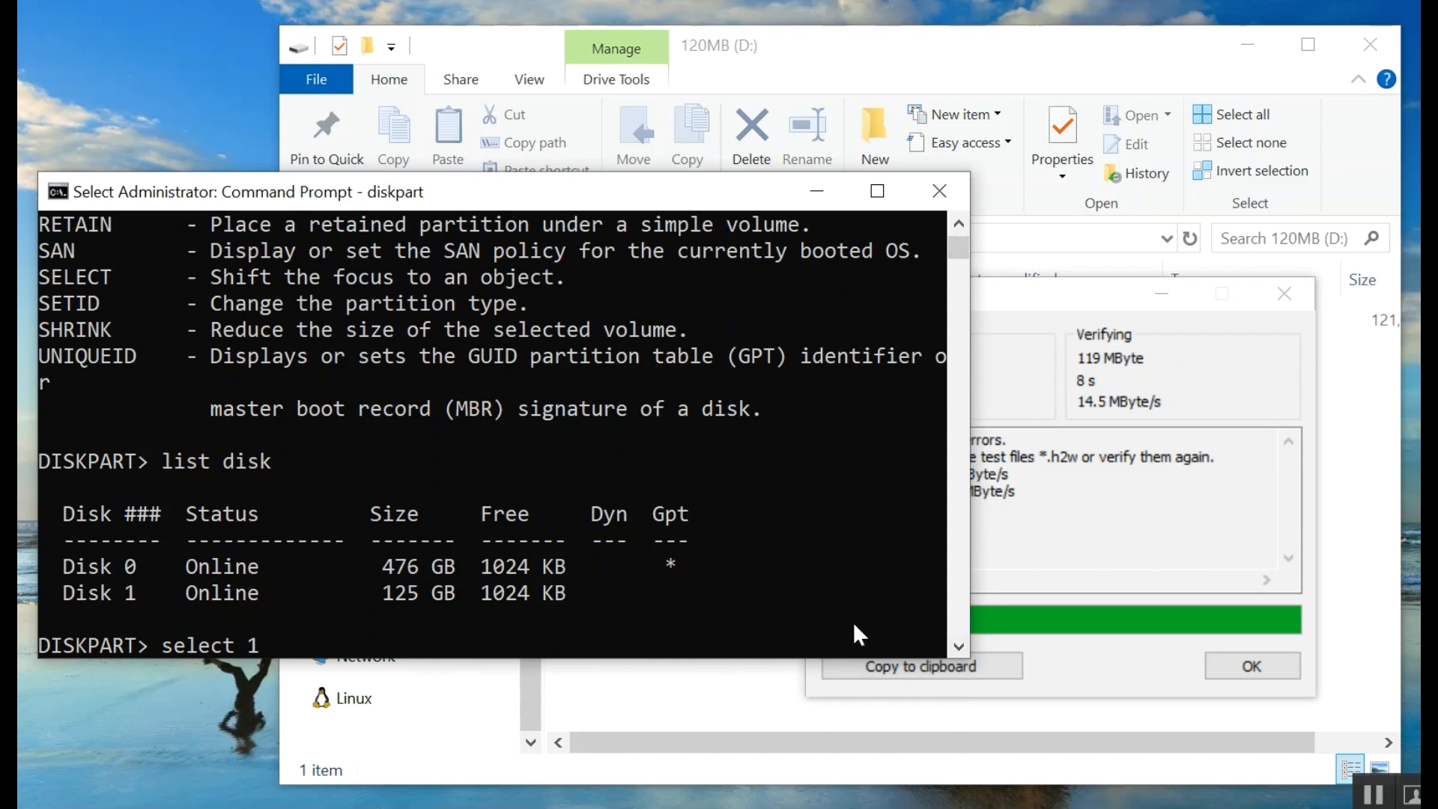
# Examine the output of the "select 1" command and its list of selectable object types.
pyautogui.click(958, 647)
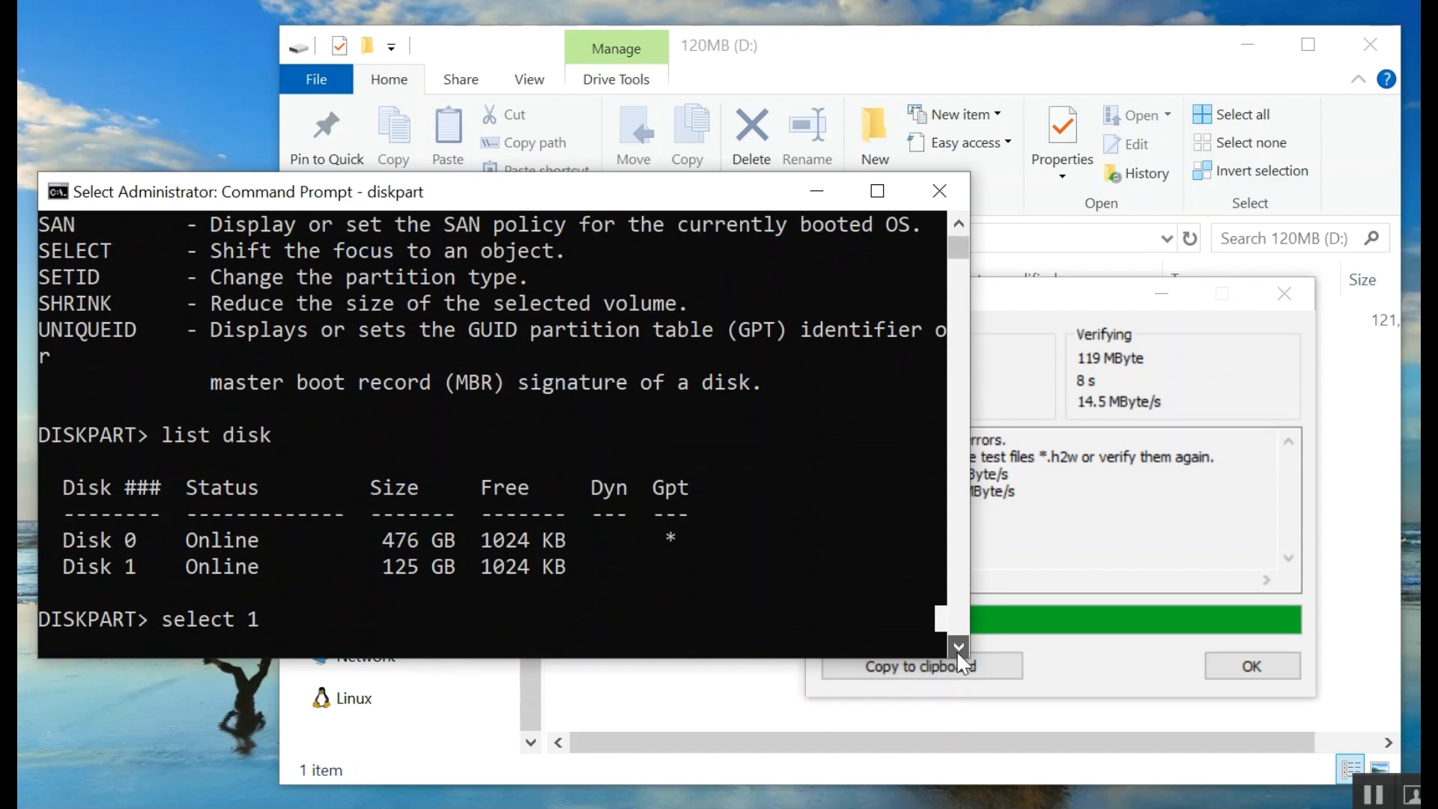
pyautogui.click(957, 648)
pyautogui.click(957, 648)
pyautogui.click(958, 648)
pyautogui.click(957, 648)
pyautogui.click(958, 648)
pyautogui.click(958, 648)
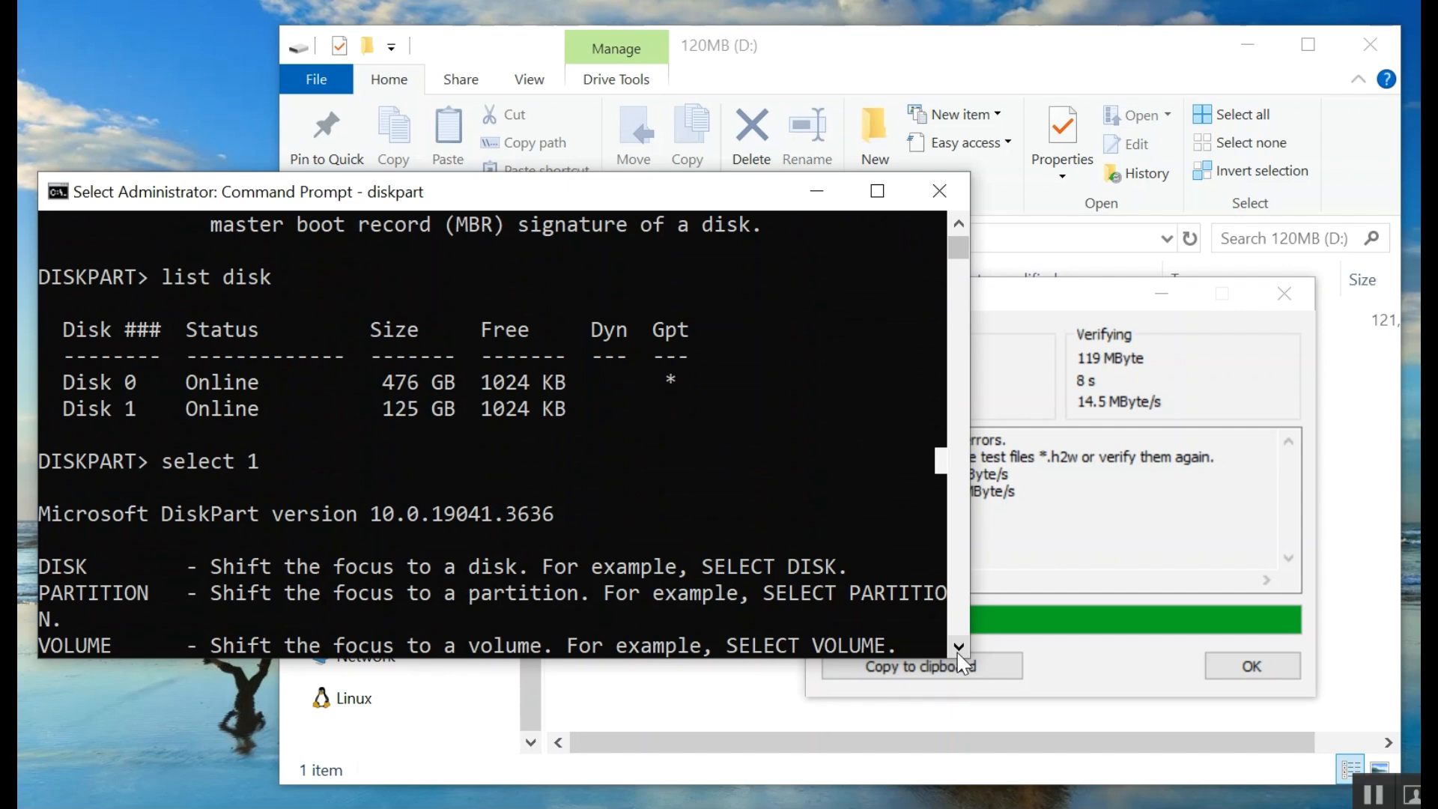
pyautogui.click(958, 647)
pyautogui.click(959, 647)
pyautogui.click(959, 647)
pyautogui.click(959, 647)
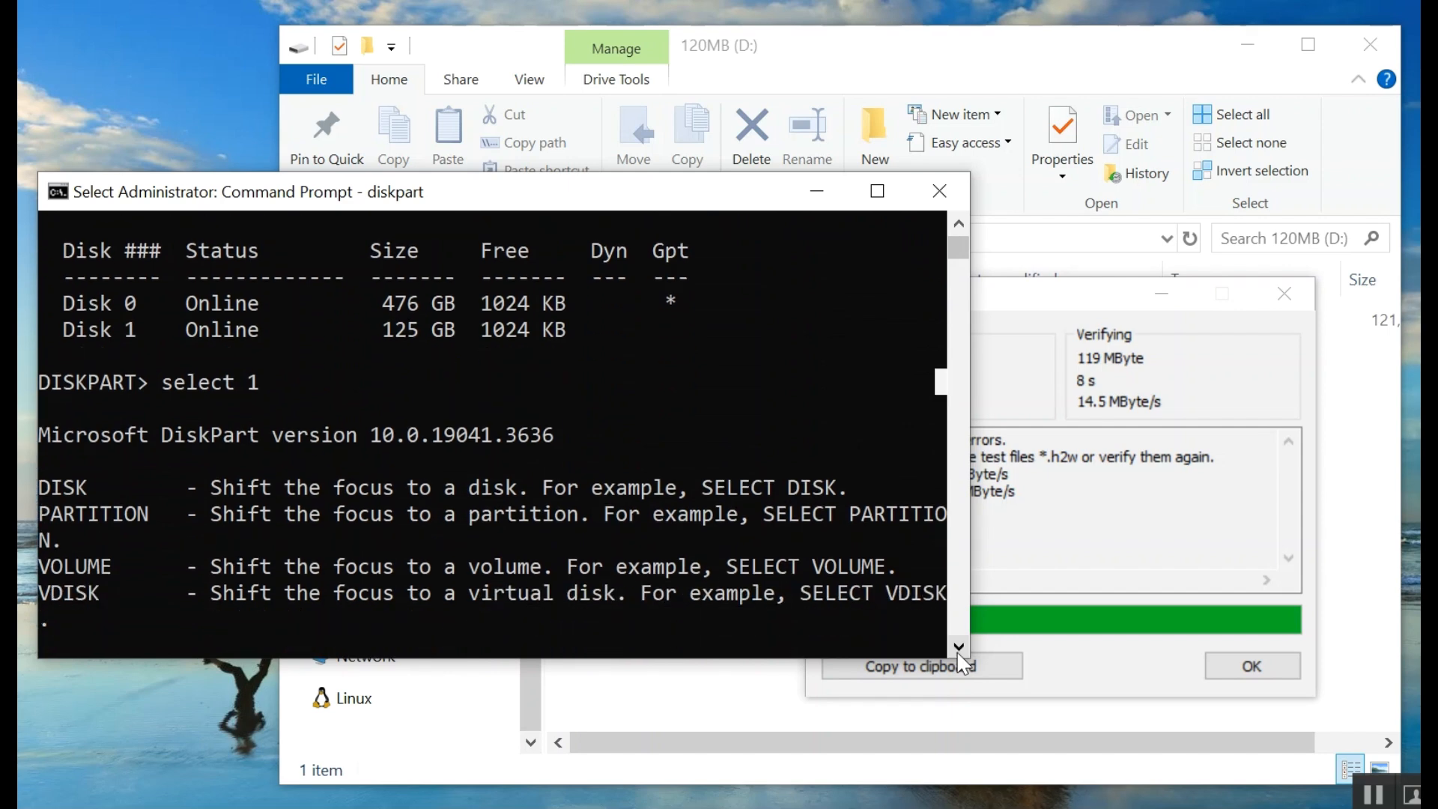
# Examine the output of "select disk 1" and the disk list that follows it in the DiskPart session.
pyautogui.click(959, 647)
pyautogui.click(959, 647)
pyautogui.click(958, 647)
pyautogui.click(959, 647)
pyautogui.click(958, 647)
pyautogui.click(958, 647)
pyautogui.click(958, 647)
pyautogui.click(958, 647)
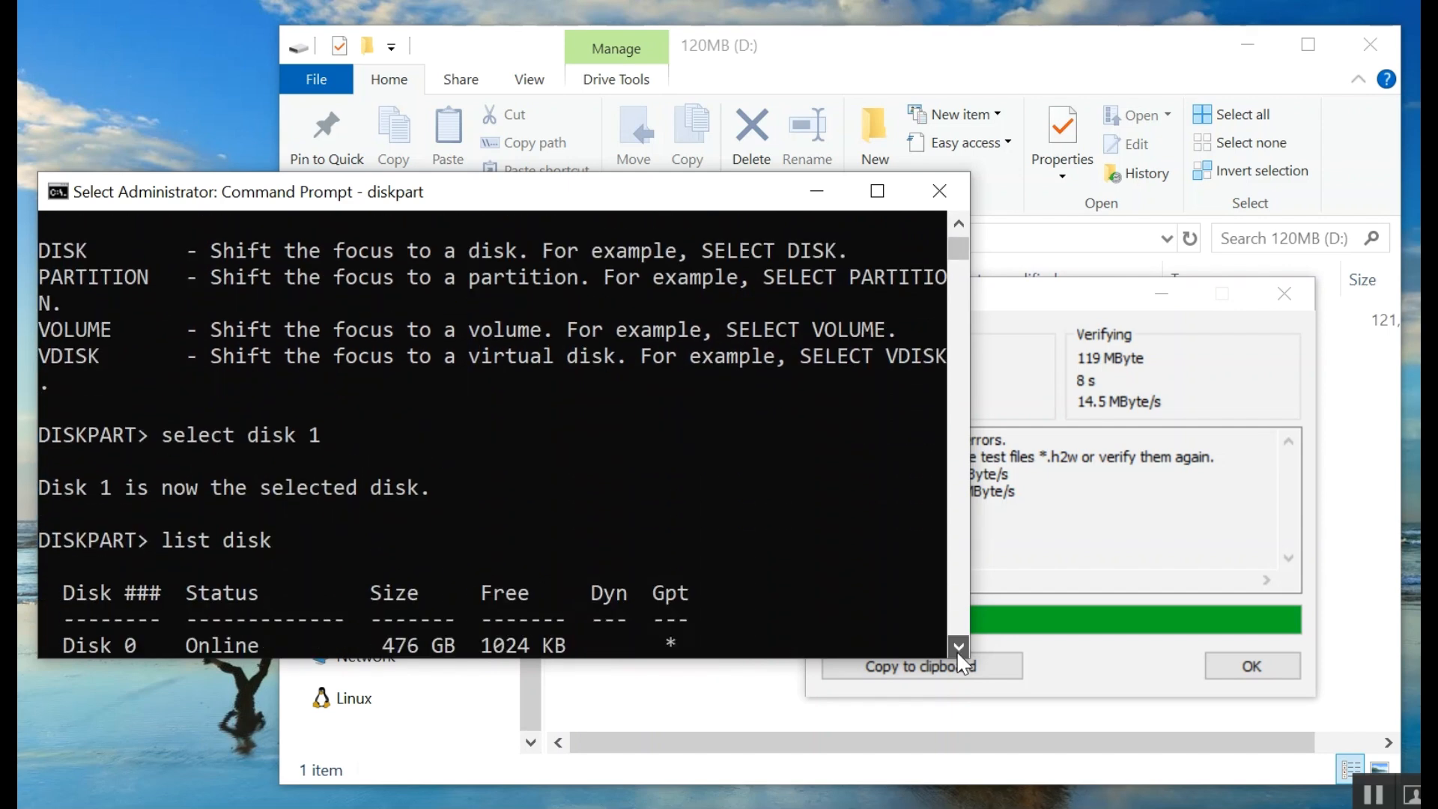
pyautogui.click(958, 647)
pyautogui.click(958, 647)
pyautogui.click(958, 647)
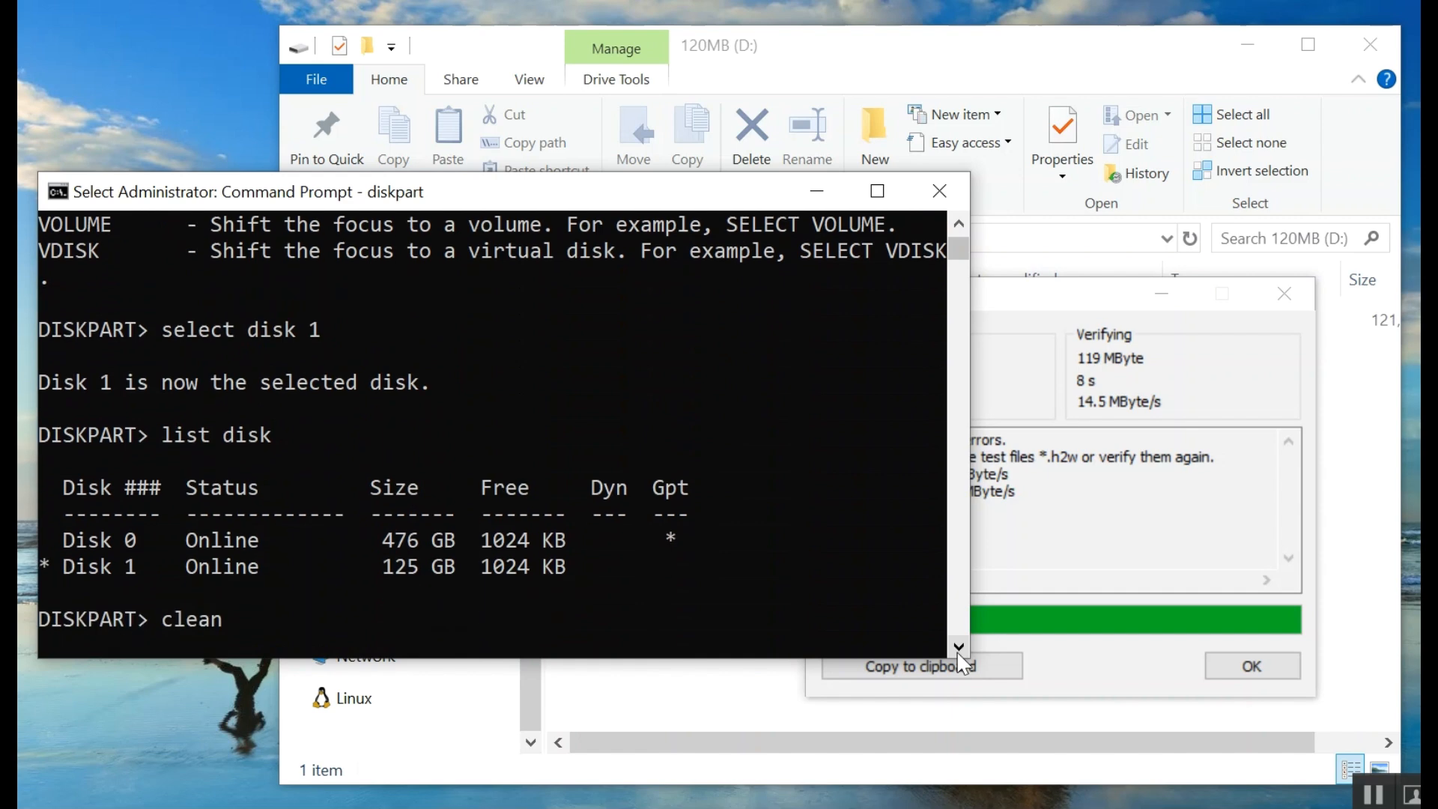
# Review the output of the "clean" and "create partition primary size=120" commands in the DiskPart session.
pyautogui.click(960, 654)
pyautogui.click(959, 654)
pyautogui.click(959, 655)
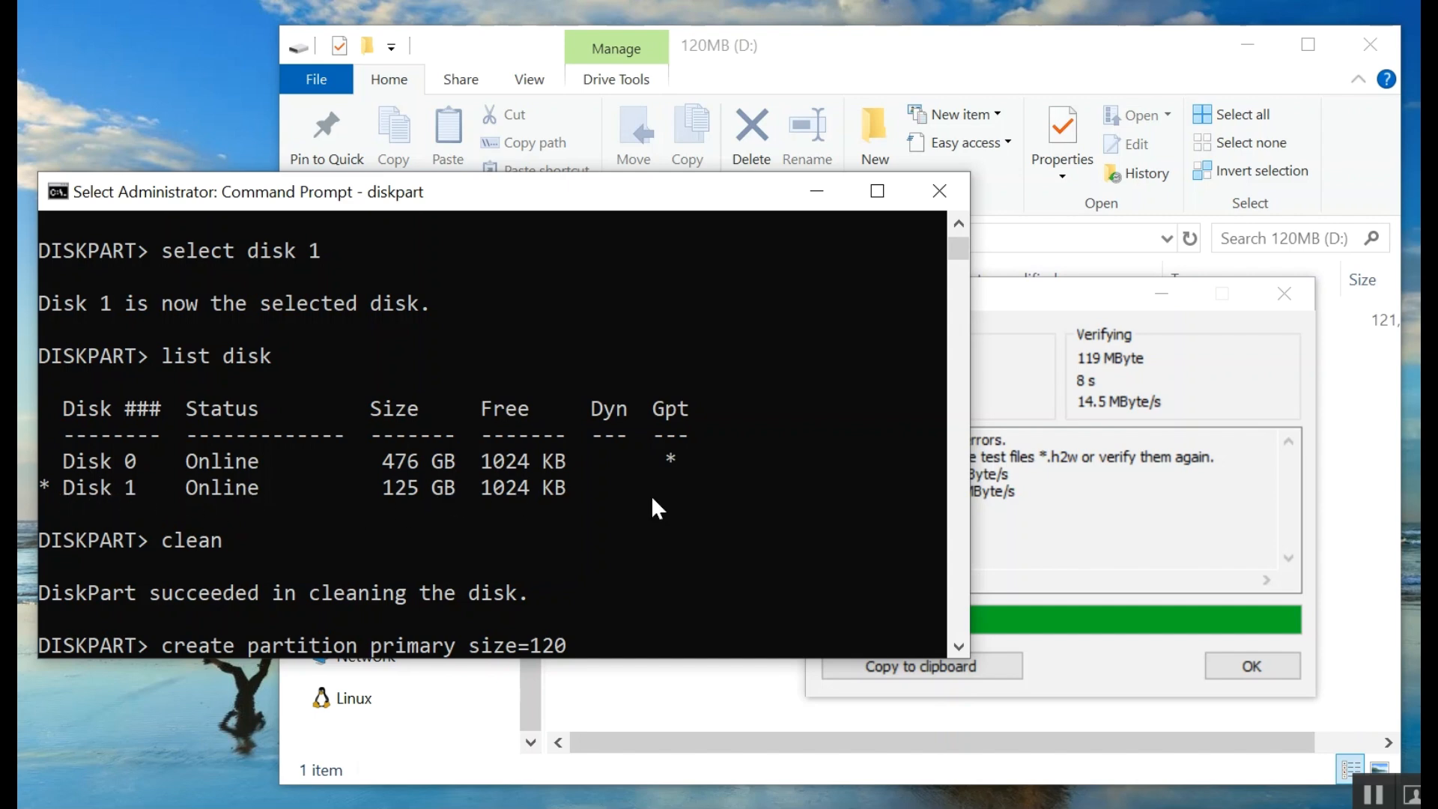
pyautogui.click(958, 647)
pyautogui.click(959, 647)
pyautogui.click(959, 647)
pyautogui.click(959, 647)
pyautogui.click(958, 647)
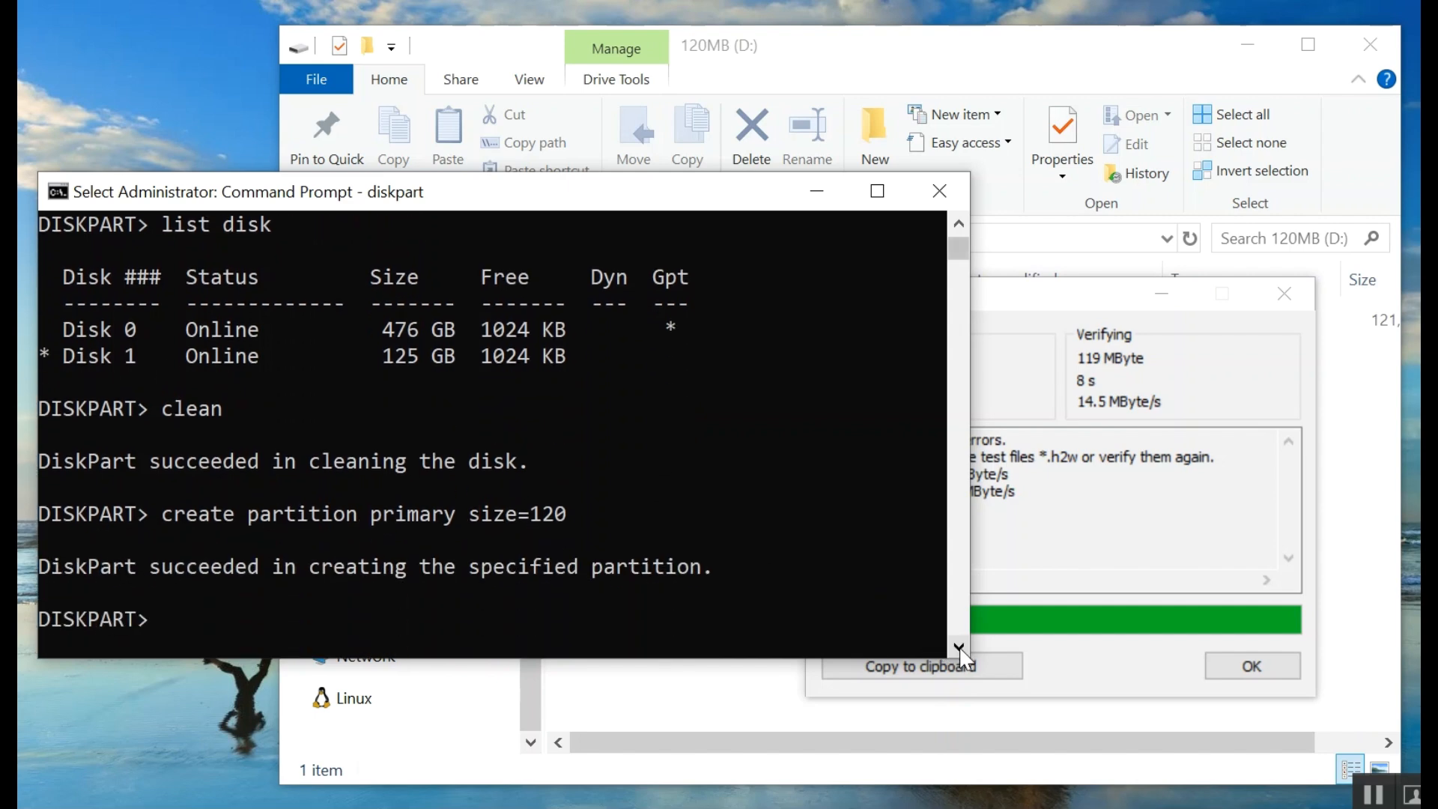
pyautogui.click(959, 647)
pyautogui.click(958, 646)
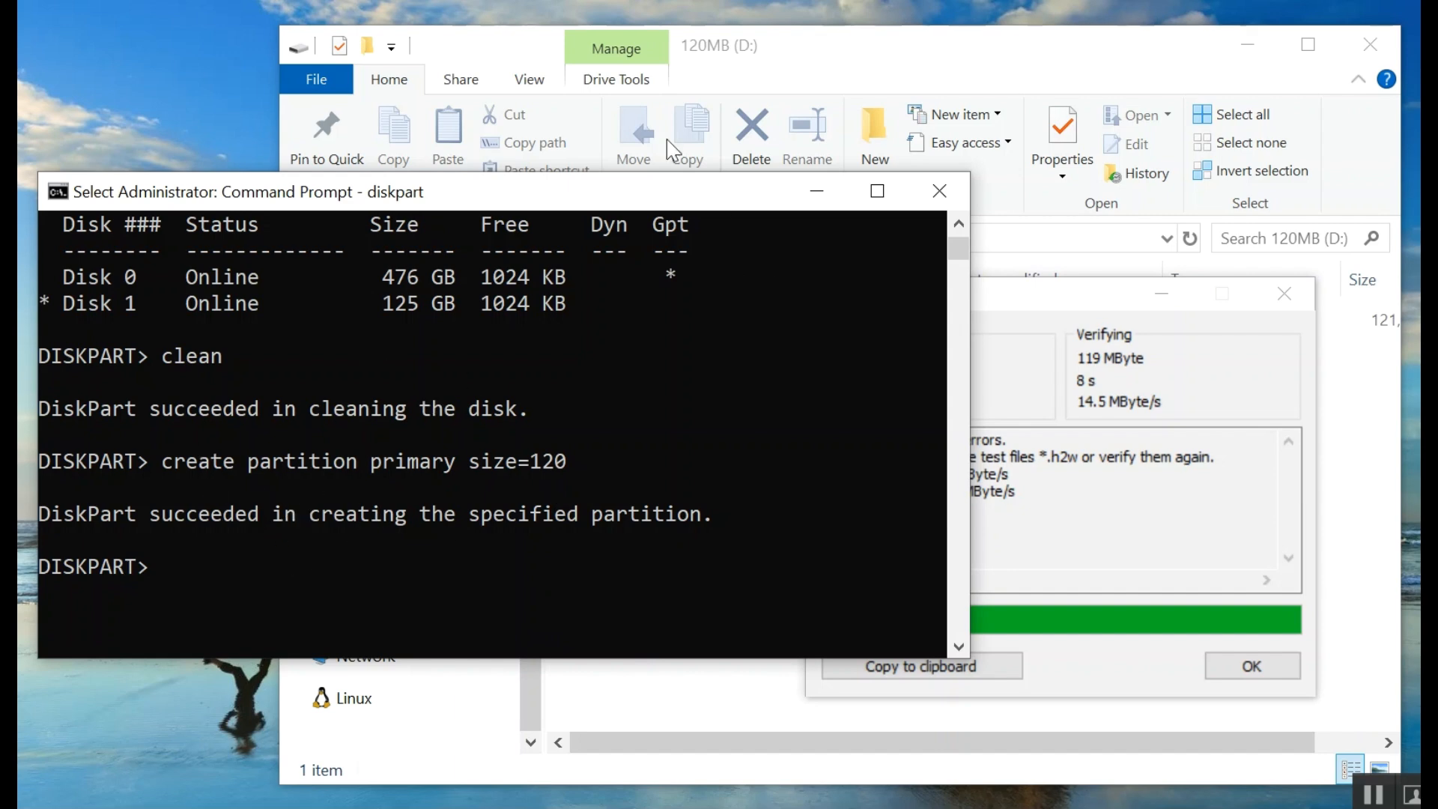
# Show the 120MB drive's contents and its H2testw windows, and highlight the first line of the test report.
pyautogui.click(554, 62)
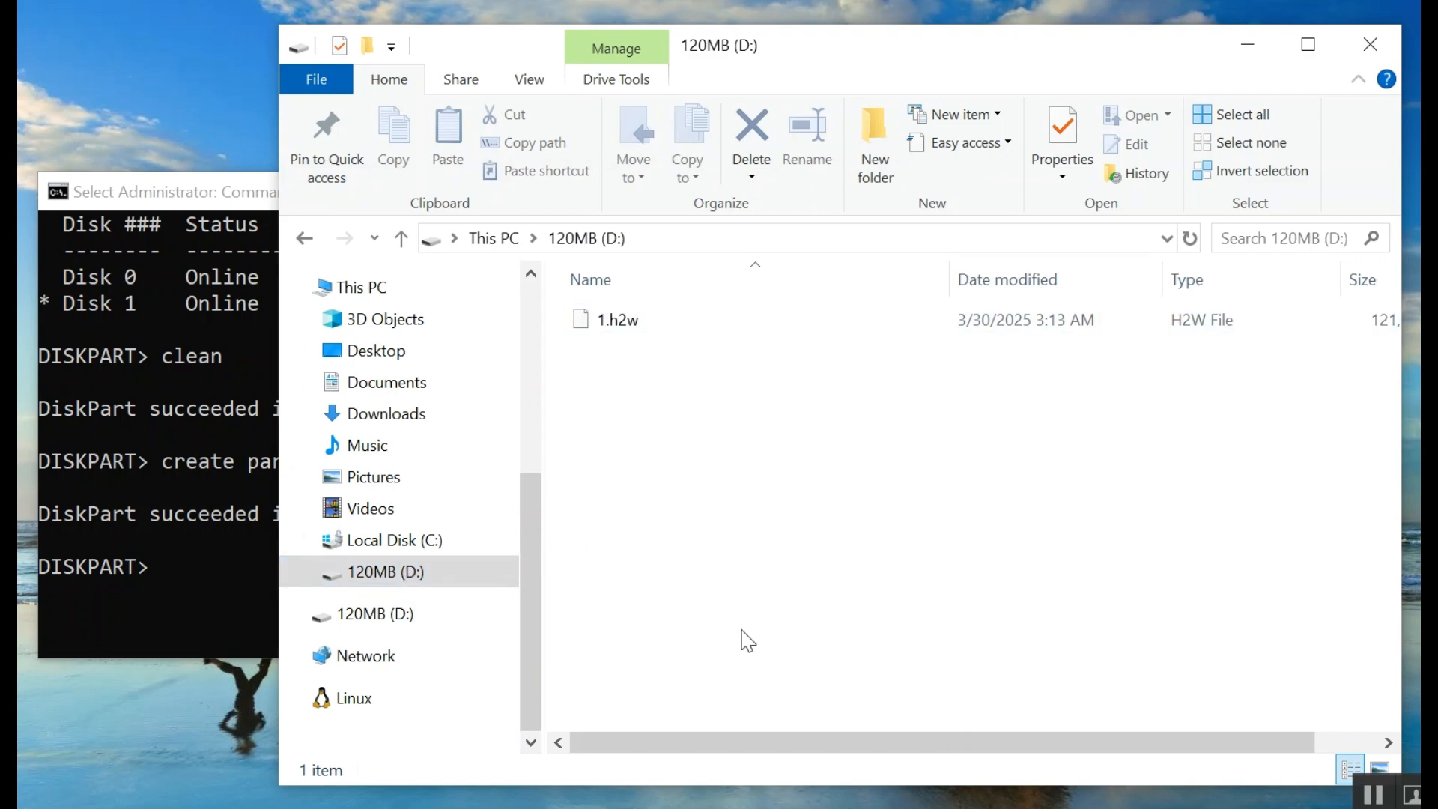
pyautogui.click(931, 793)
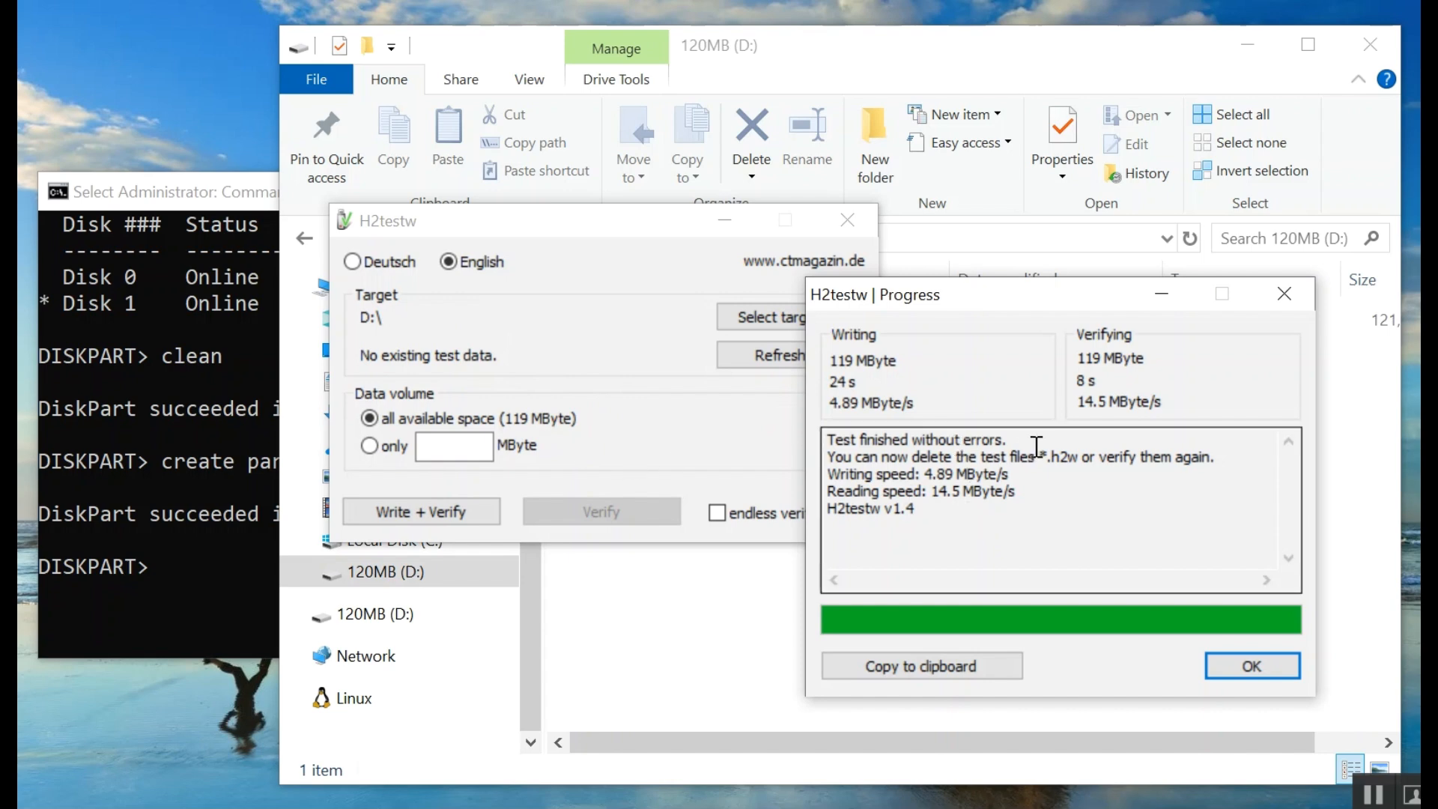
pyautogui.moveTo(1036, 445); pyautogui.dragTo(823, 441)
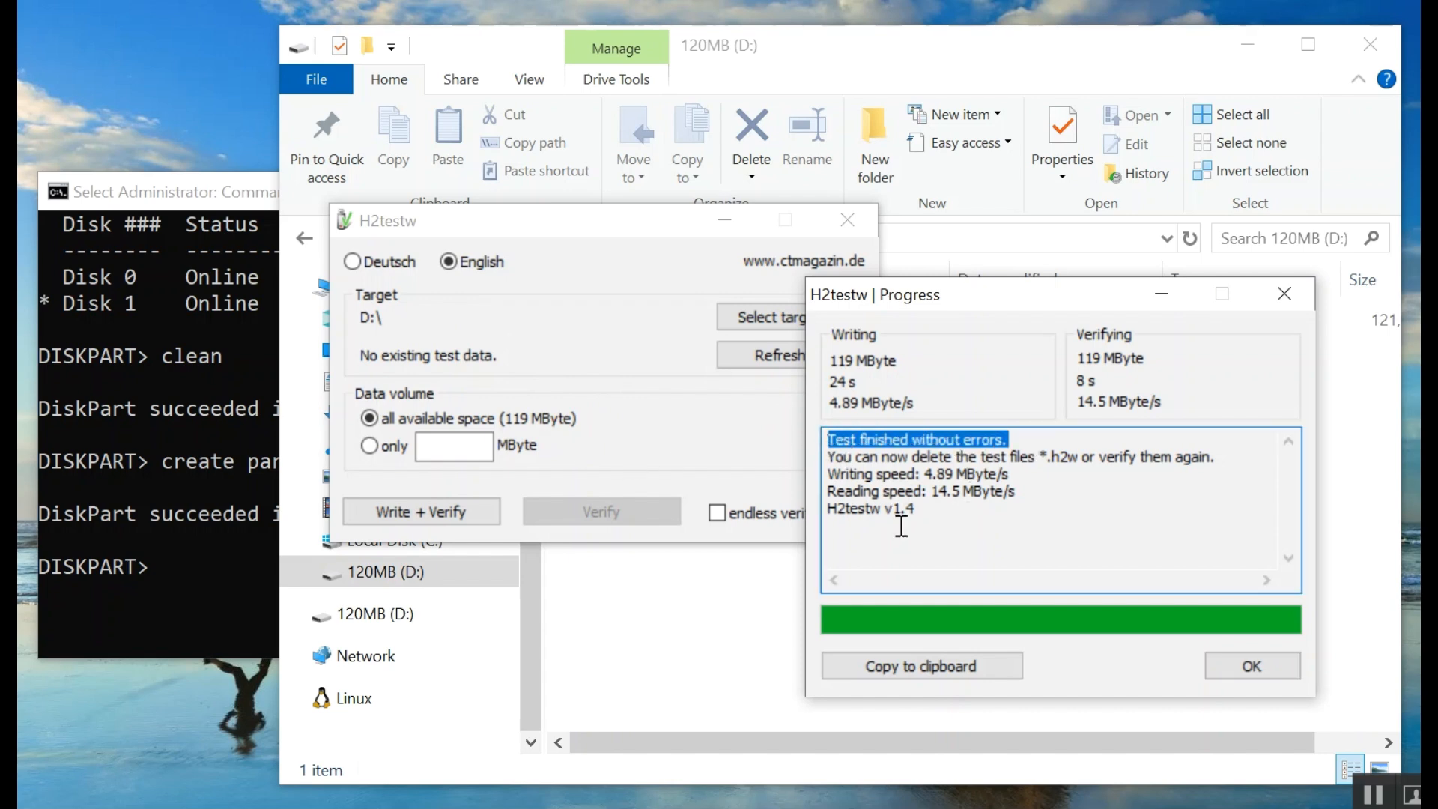